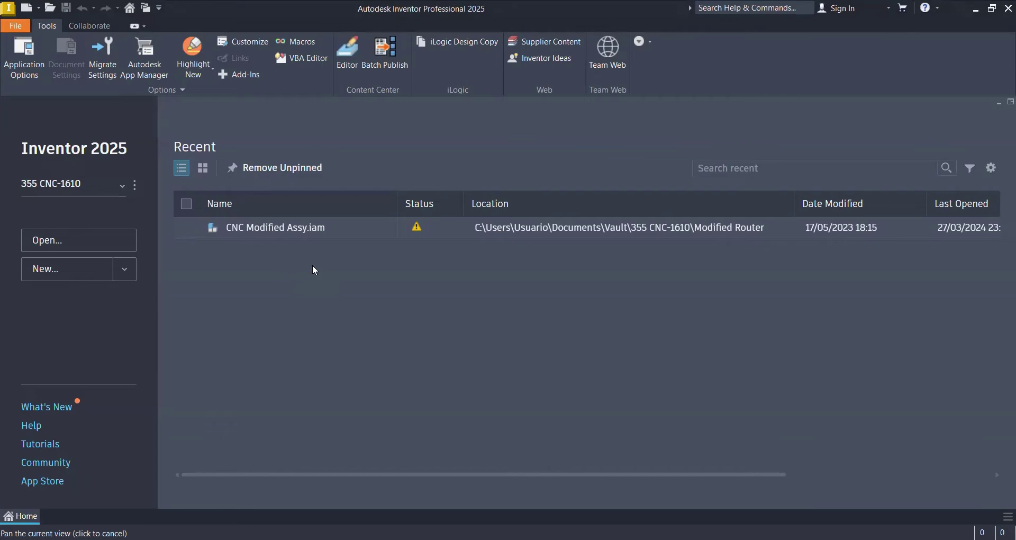
Open CNC Modified Assy.iam from Recent, accepting the resolved reference and updating the assembly
{"action": "left_click", "coordinate": [292, 233]}
{"action": "double_click", "coordinate": [291, 232]}
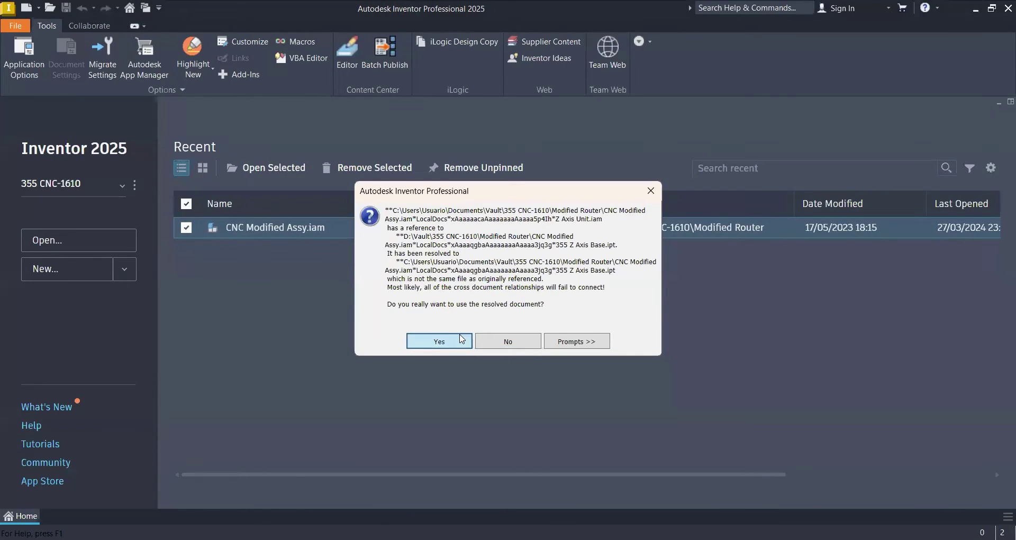
{"action": "left_click", "coordinate": [439, 340]}
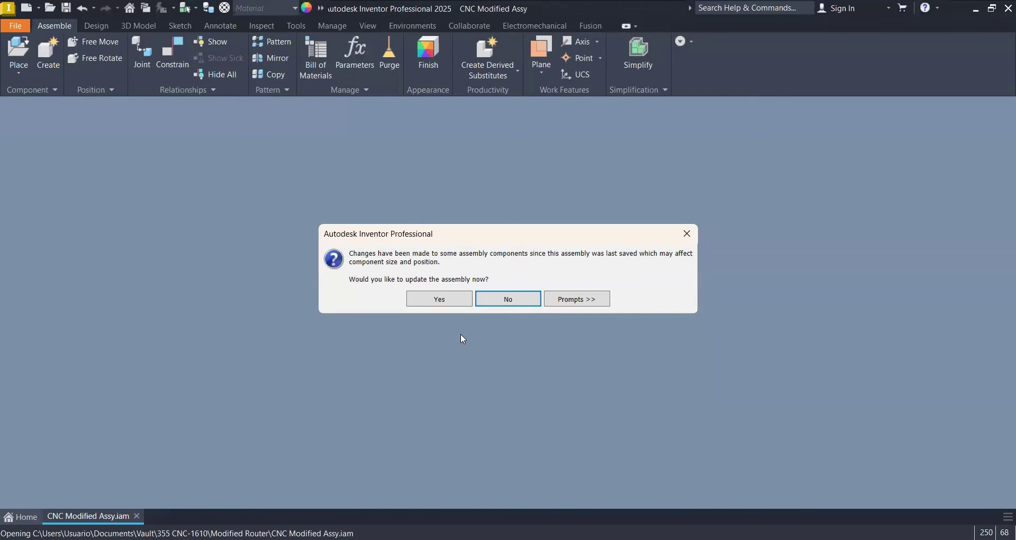
{"action": "left_click", "coordinate": [454, 302]}
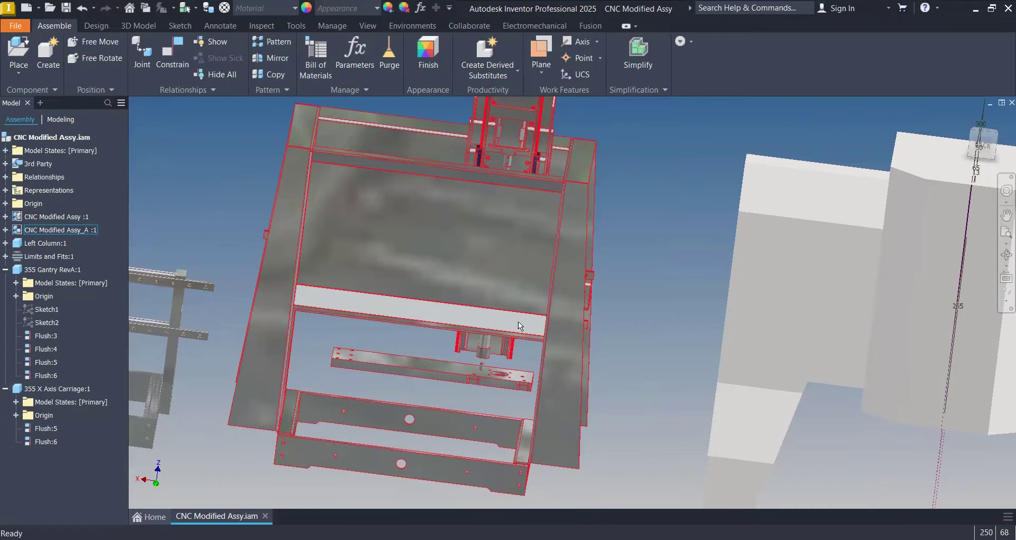
Zoom, pan and orbit to an angled view showing both router frames and the white enclosure
{"action": "scroll", "coordinate": [685, 361], "scroll_direction": "down", "scroll_amount": 3}
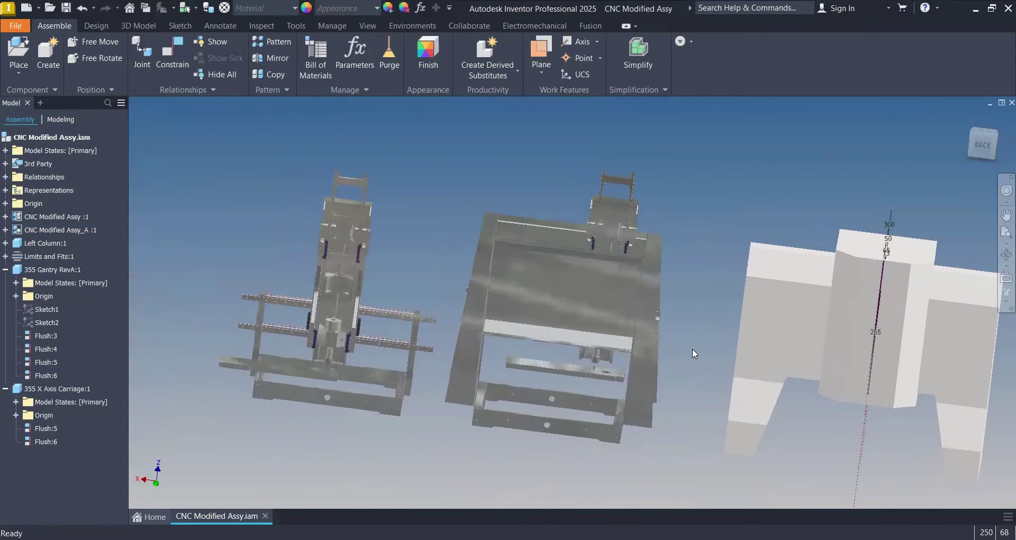
{"action": "scroll", "coordinate": [693, 348], "scroll_direction": "down", "scroll_amount": 3}
{"action": "scroll", "coordinate": [685, 342], "scroll_direction": "up", "scroll_amount": 4}
{"action": "middle_click_drag", "start_coordinate": [675, 309], "coordinate": [632, 265]}
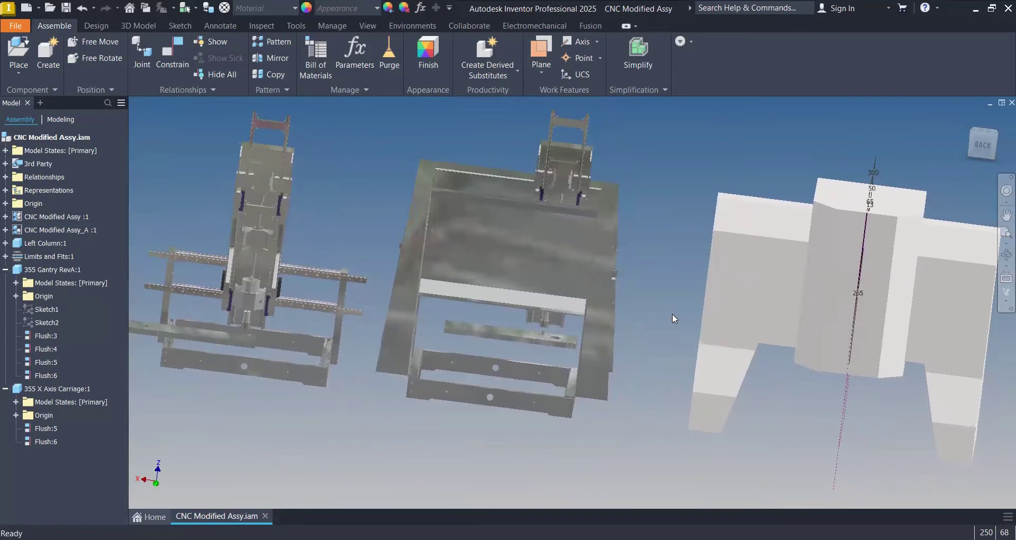
{"action": "mouse_move", "coordinate": [669, 311]}
{"action": "middle_mouse_down", "text": "shift"}
{"action": "mouse_move", "coordinate": [647, 298]}
{"action": "mouse_move", "coordinate": [715, 299]}
{"action": "mouse_move", "coordinate": [727, 309]}
{"action": "middle_mouse_up", "text": "shift"}
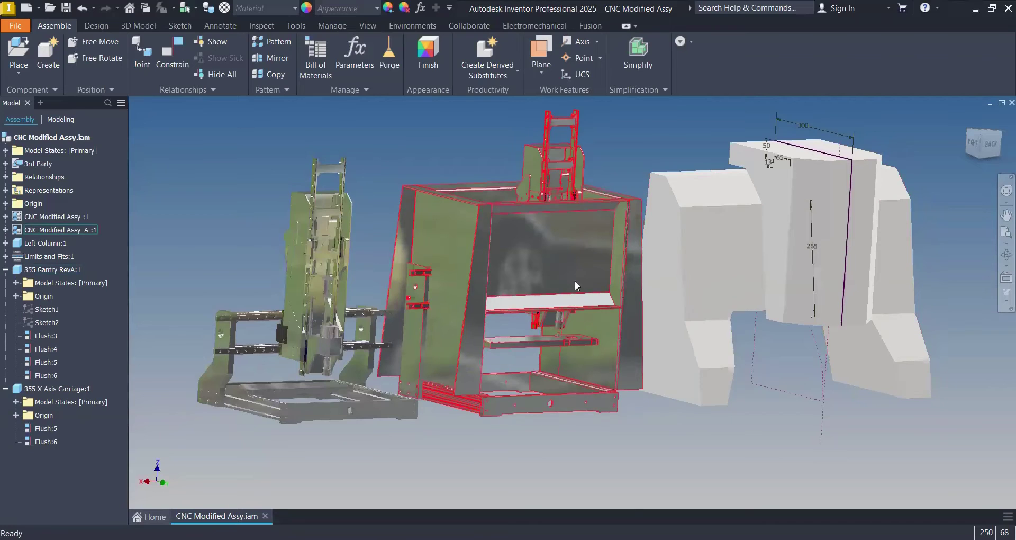
{"action": "scroll", "coordinate": [451, 268], "scroll_direction": "up", "scroll_amount": 5}
{"action": "scroll", "coordinate": [454, 266], "scroll_direction": "down", "scroll_amount": 8}
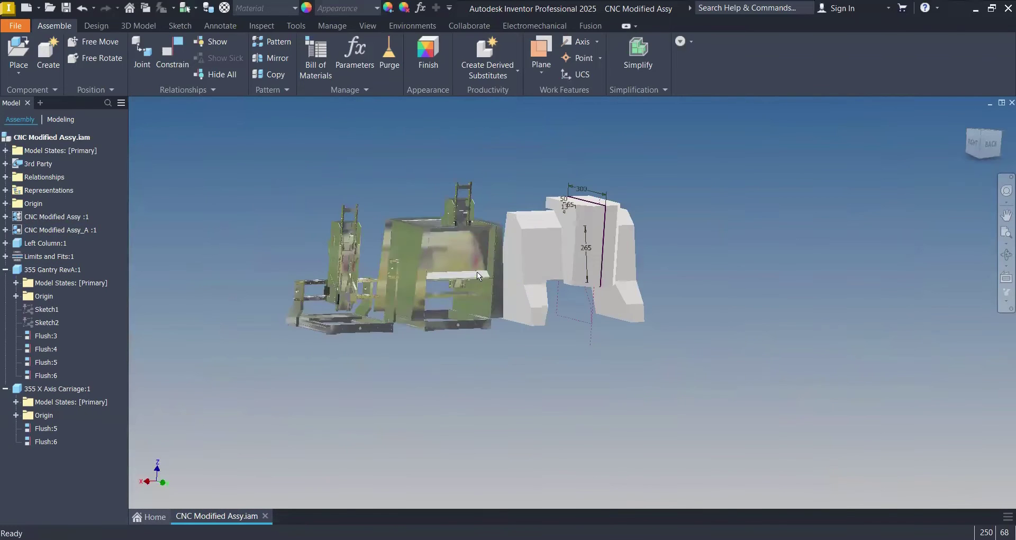
{"action": "middle_click_drag", "start_coordinate": [478, 271], "coordinate": [506, 285]}
{"action": "scroll", "coordinate": [506, 288], "scroll_direction": "up", "scroll_amount": 2}
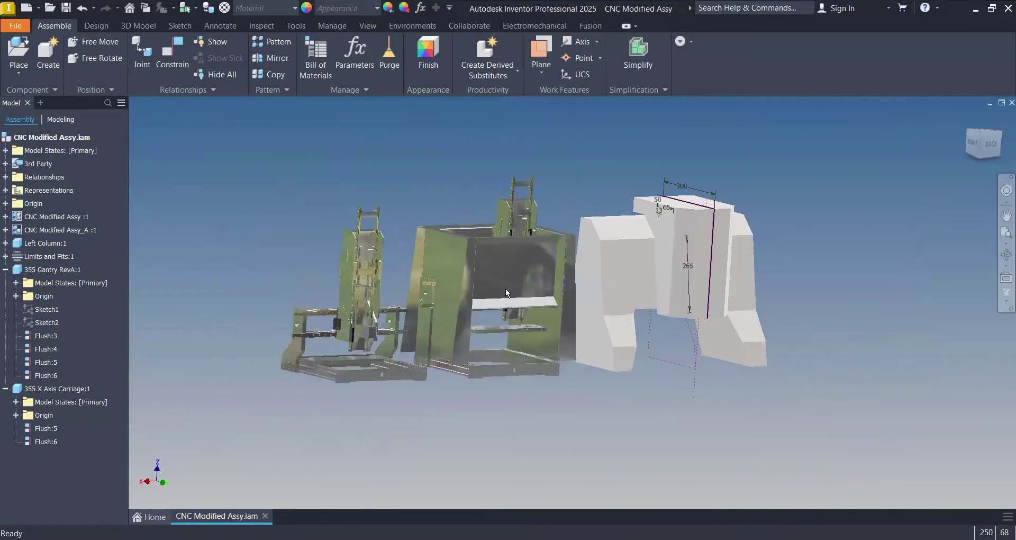
{"action": "scroll", "coordinate": [418, 272], "scroll_direction": "up", "scroll_amount": 2}
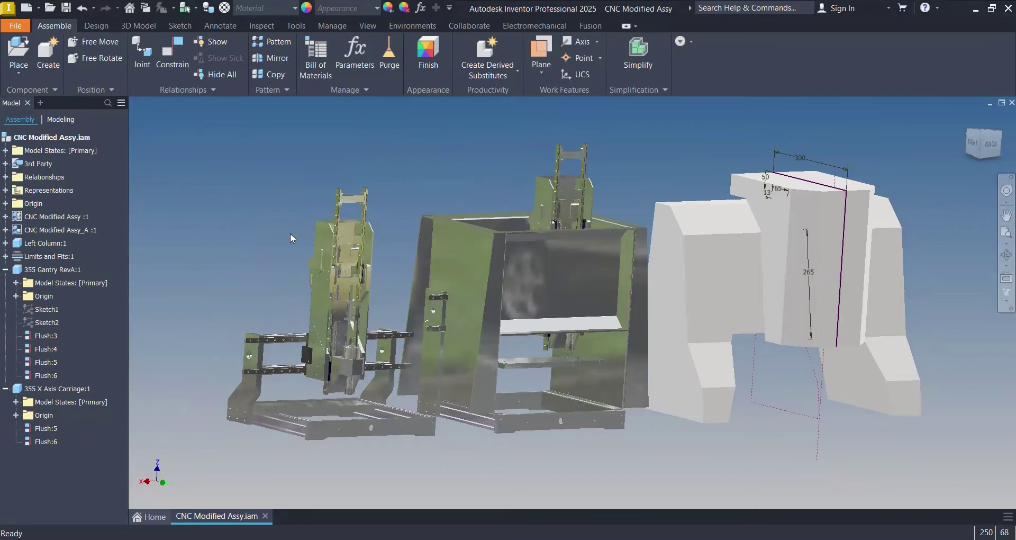
Replace ParkingLot.dds with Chrome.dds as the reflection environment in Application Options Colors settings
{"action": "left_click", "coordinate": [297, 26]}
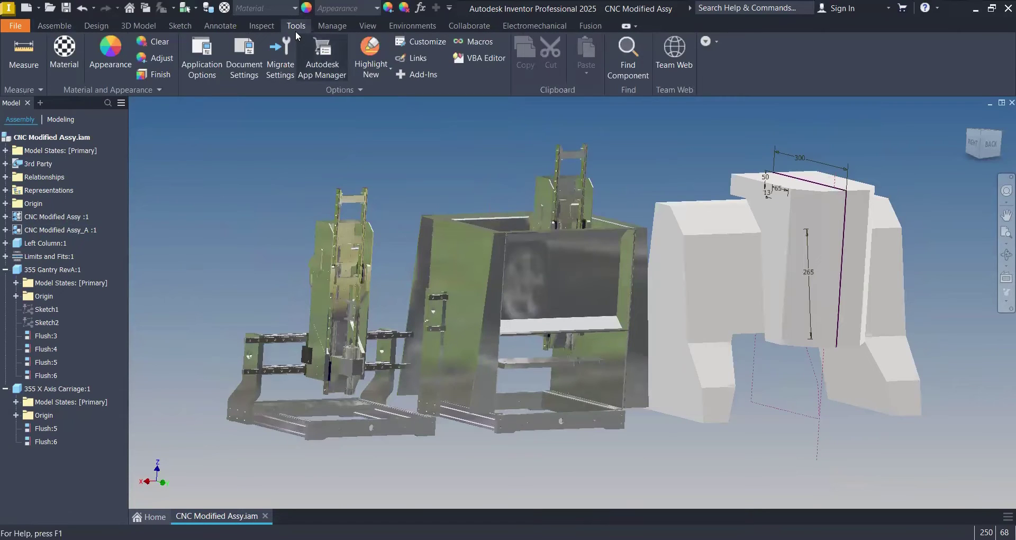
{"action": "left_click", "coordinate": [203, 70]}
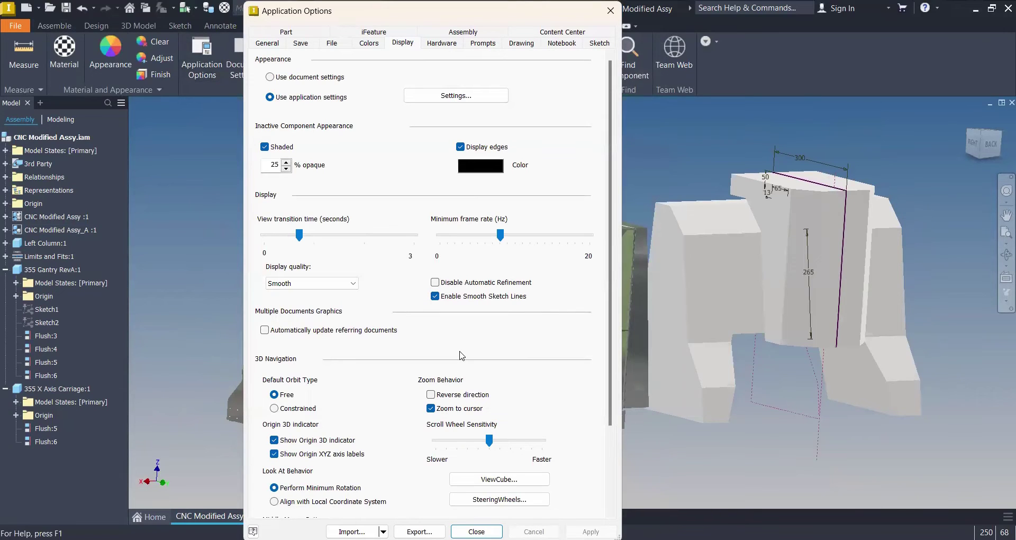
{"action": "left_click", "coordinate": [370, 44]}
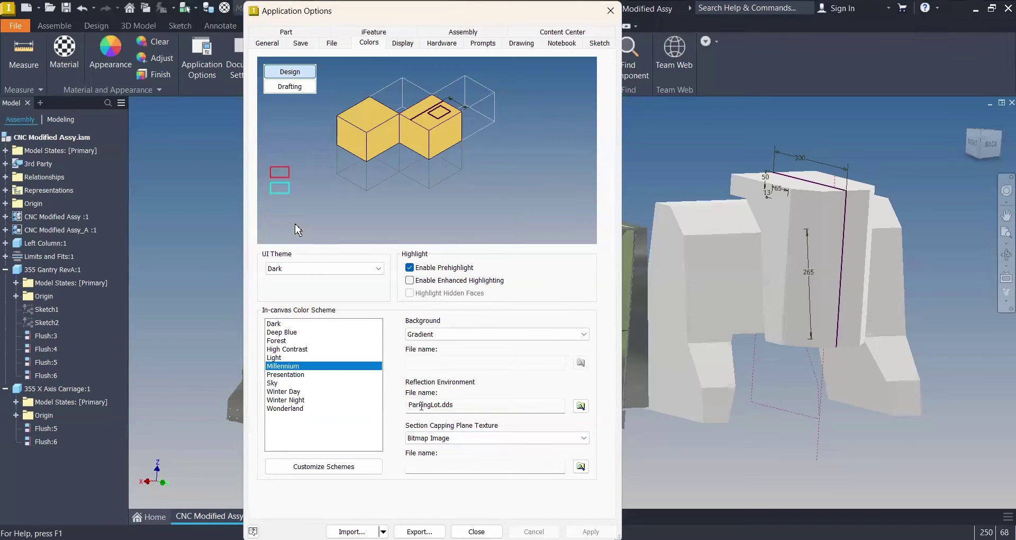
{"action": "left_click_drag", "start_coordinate": [412, 407], "coordinate": [438, 407]}
{"action": "left_click", "coordinate": [427, 406]}
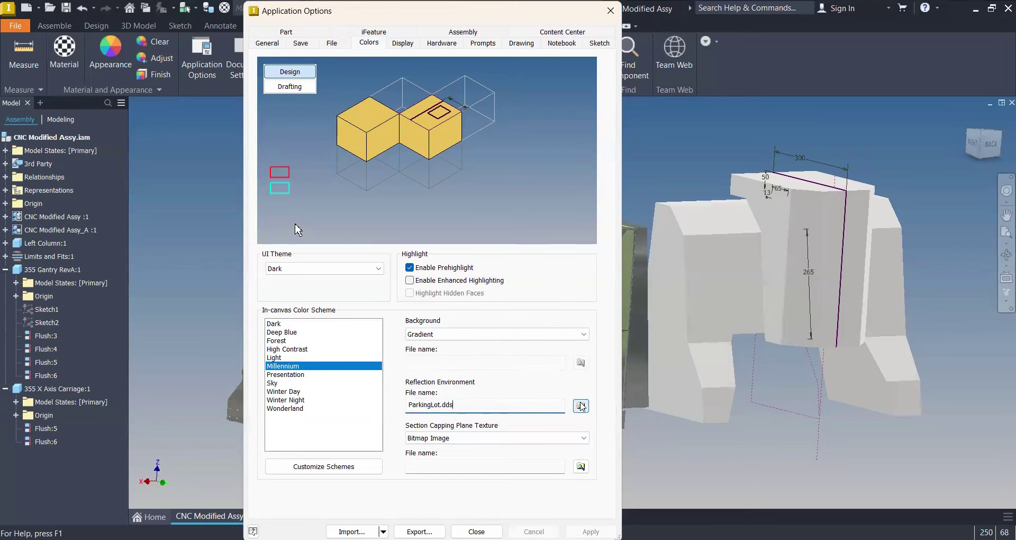
{"action": "left_click", "coordinate": [581, 405]}
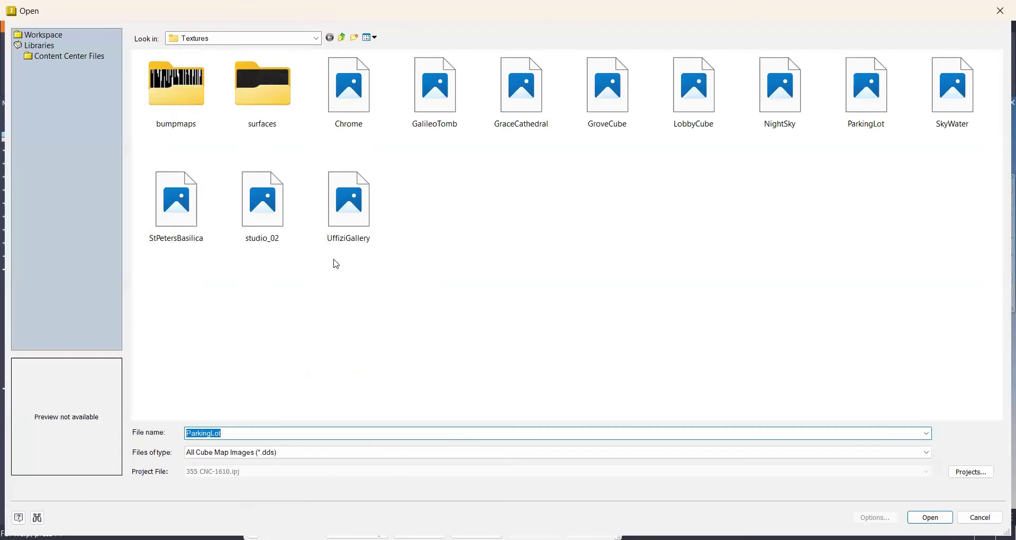
{"action": "left_click", "coordinate": [395, 275]}
{"action": "left_click", "coordinate": [347, 101]}
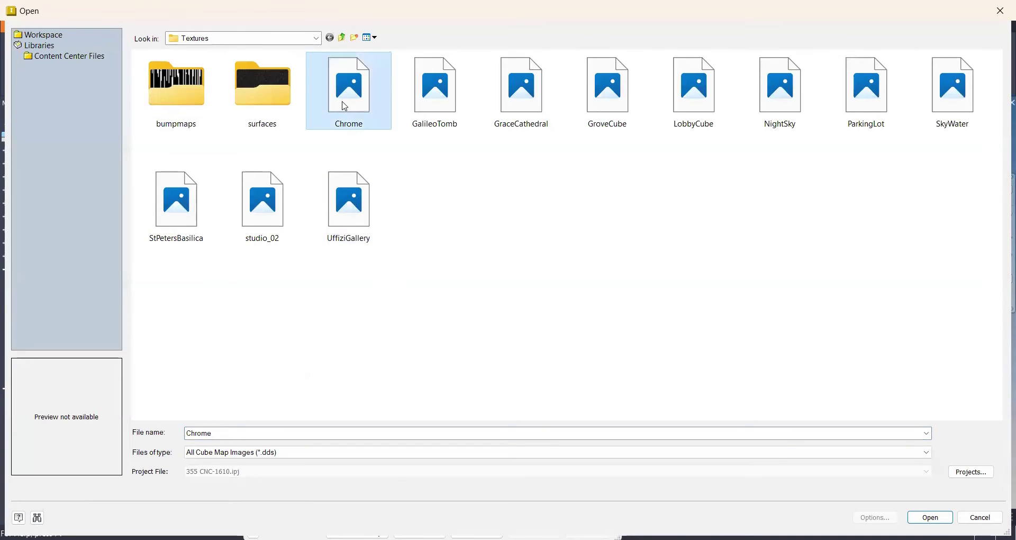
{"action": "key", "text": "Return"}
{"action": "key", "text": "Return"}
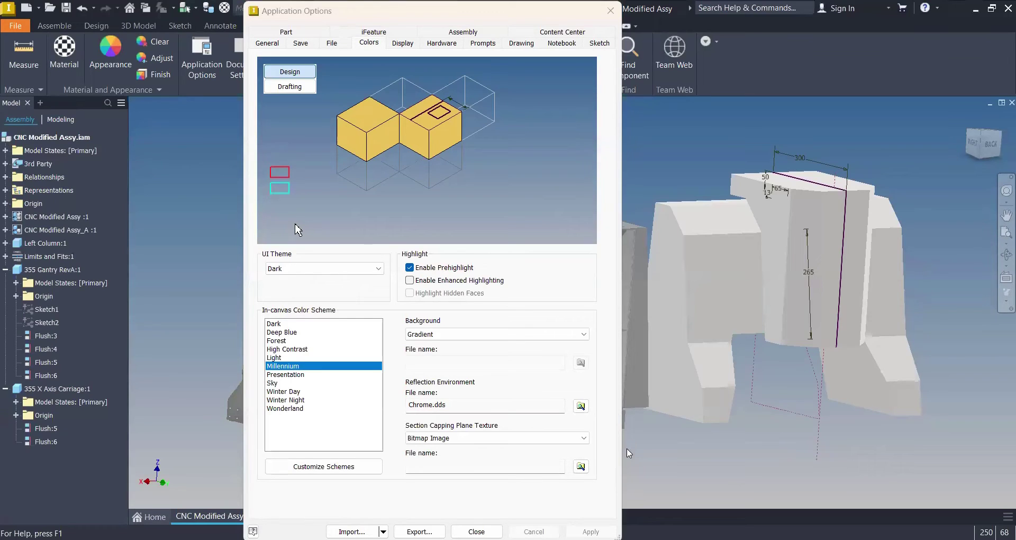
Set the In-canvas Color Scheme to Dark in Application Options and apply it
{"action": "key", "text": "Return"}
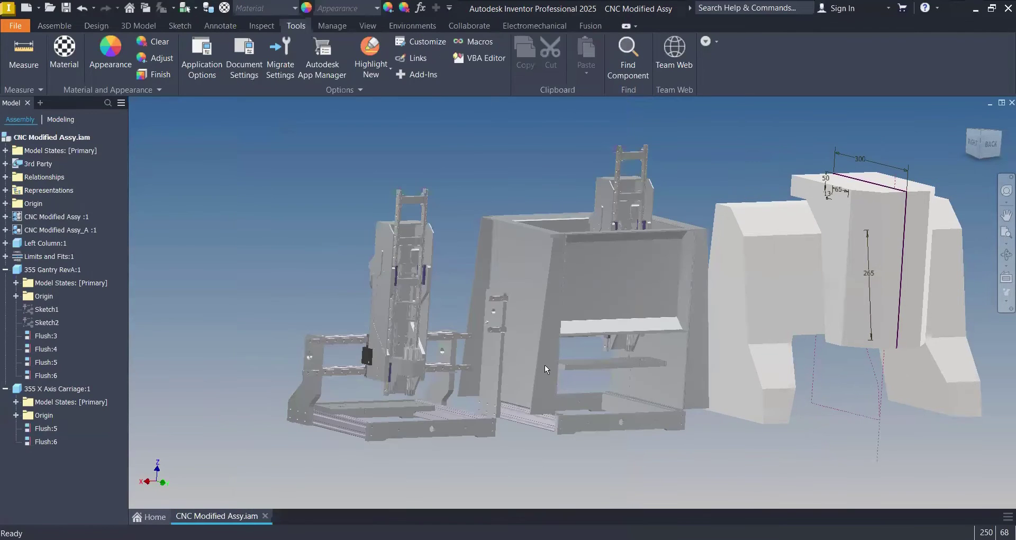
{"action": "mouse_move", "coordinate": [570, 335]}
{"action": "middle_mouse_down", "text": "shift"}
{"action": "mouse_move", "coordinate": [514, 324]}
{"action": "mouse_move", "coordinate": [555, 336]}
{"action": "mouse_move", "coordinate": [434, 264]}
{"action": "middle_mouse_up", "text": "shift"}
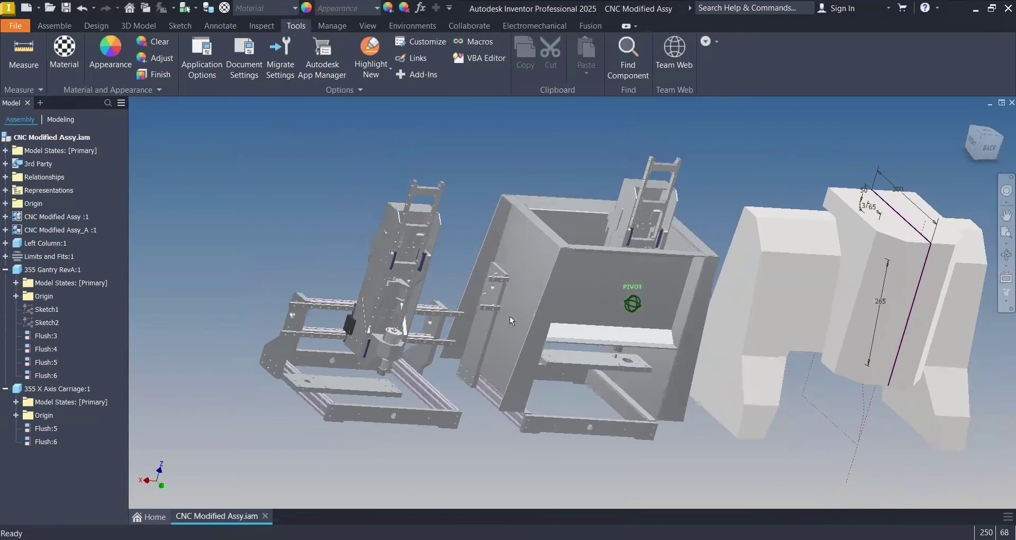
{"action": "left_click", "coordinate": [217, 70]}
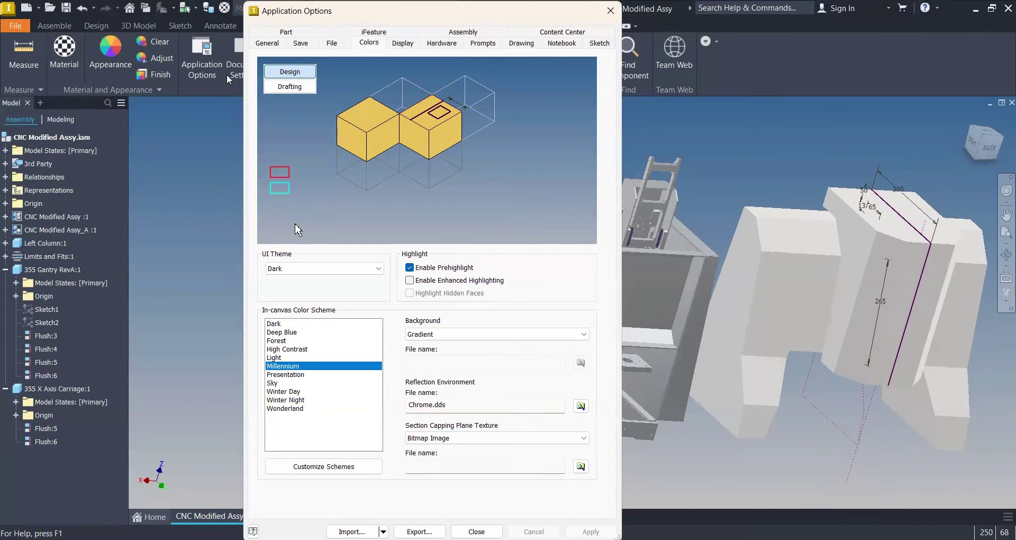
{"action": "left_click", "coordinate": [279, 324]}
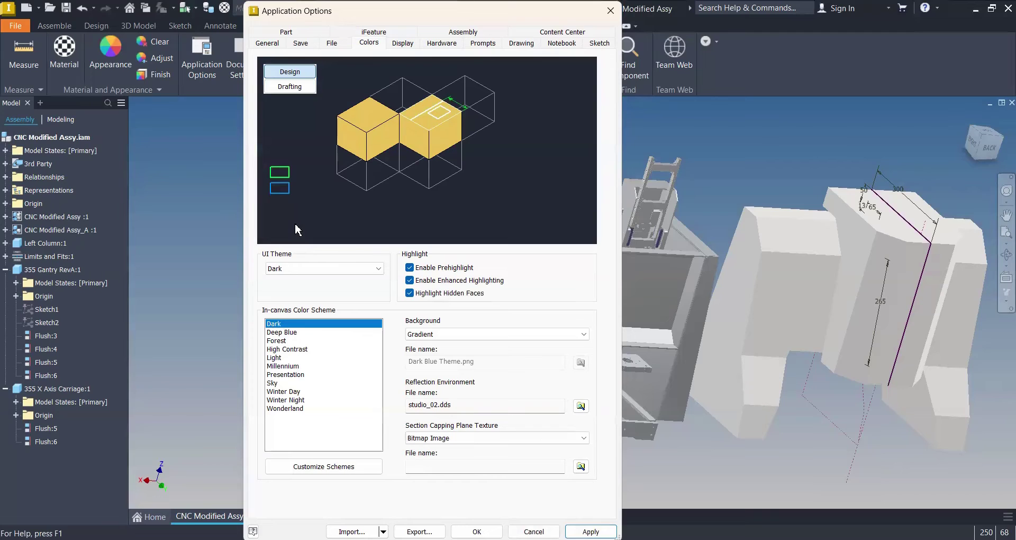
{"action": "left_click", "coordinate": [591, 531]}
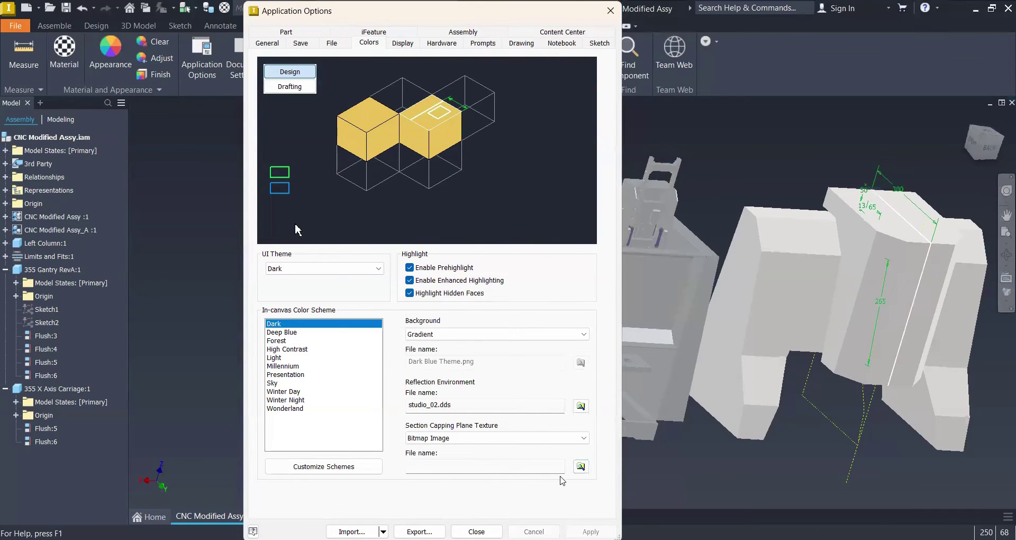
{"action": "key", "text": "Escape"}
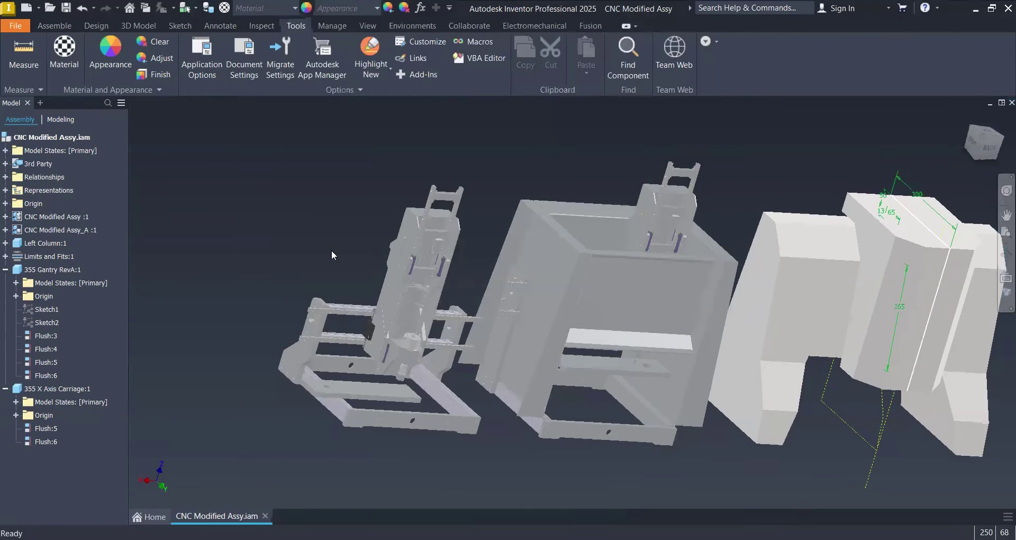
On the Display page, toggle Appearance to Use document settings, then back to Use application settings
{"action": "left_click", "coordinate": [205, 67]}
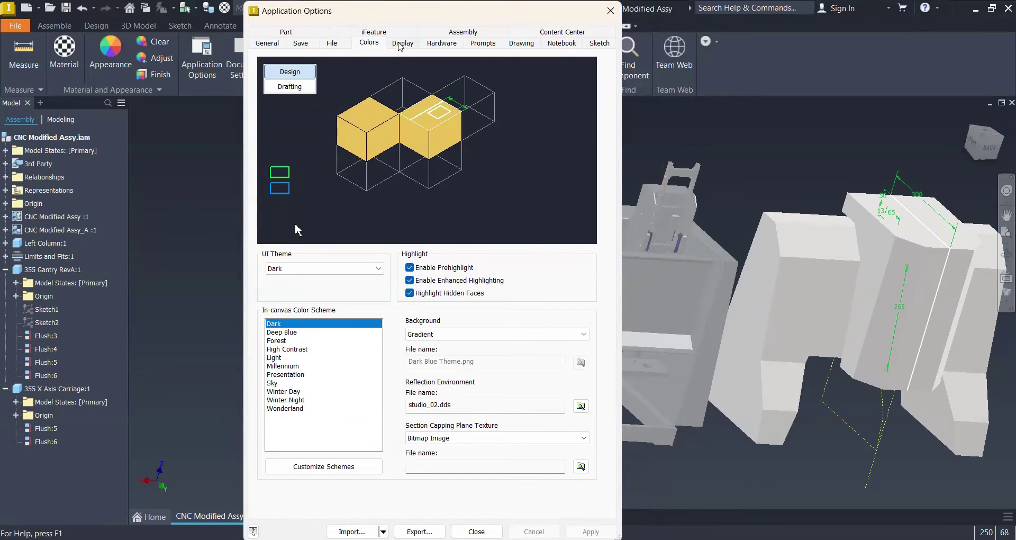
{"action": "left_click", "coordinate": [402, 44]}
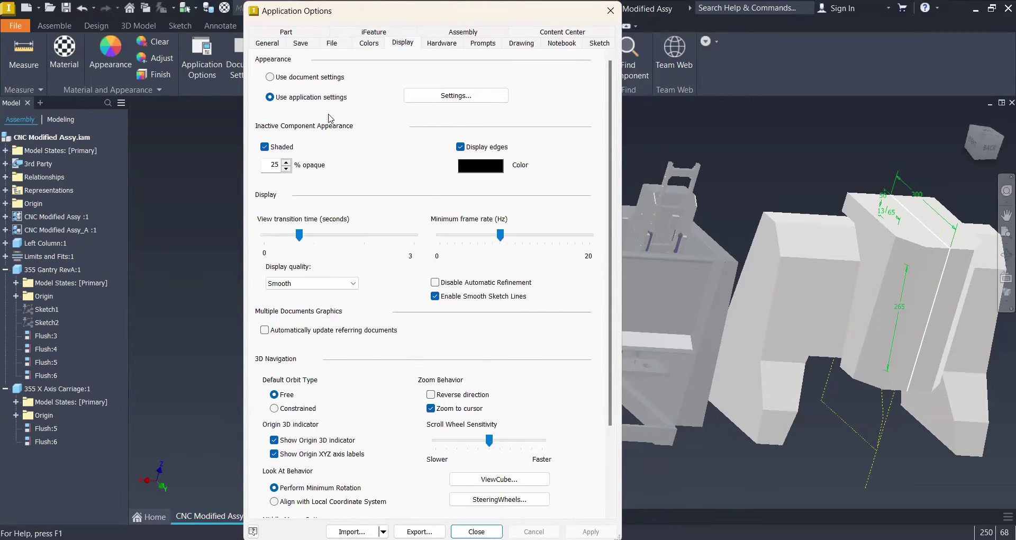
{"action": "left_click", "coordinate": [291, 81]}
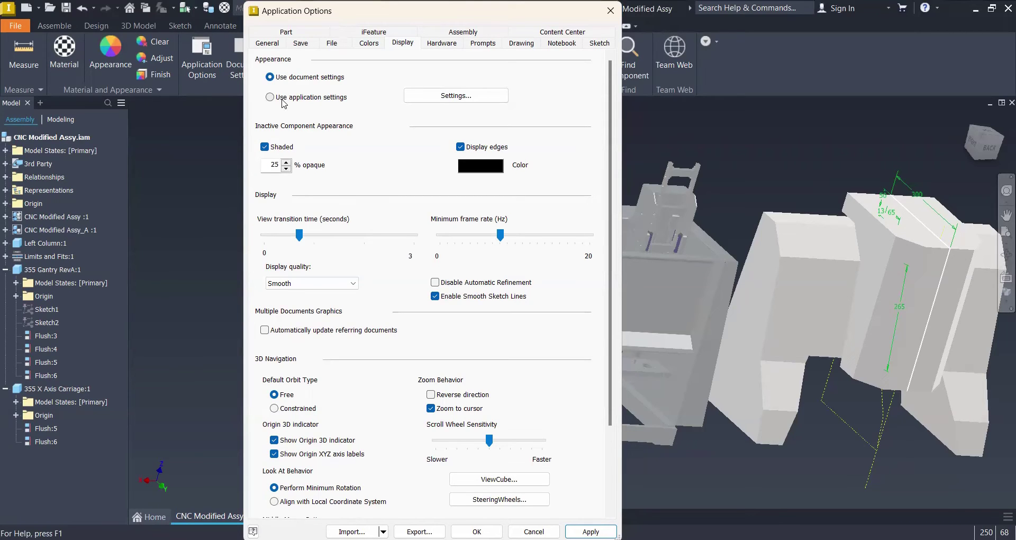
{"action": "left_click", "coordinate": [282, 100]}
Set the visual style to Shaded with edges, with One Color black edges, and confirm
{"action": "left_click", "coordinate": [465, 102]}
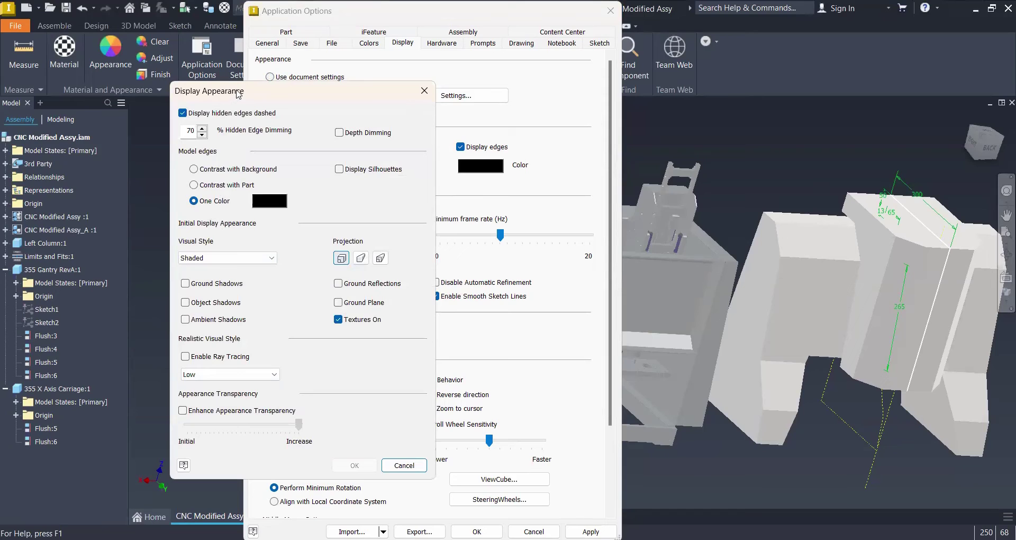
{"action": "left_click_drag", "start_coordinate": [238, 94], "coordinate": [314, 93]}
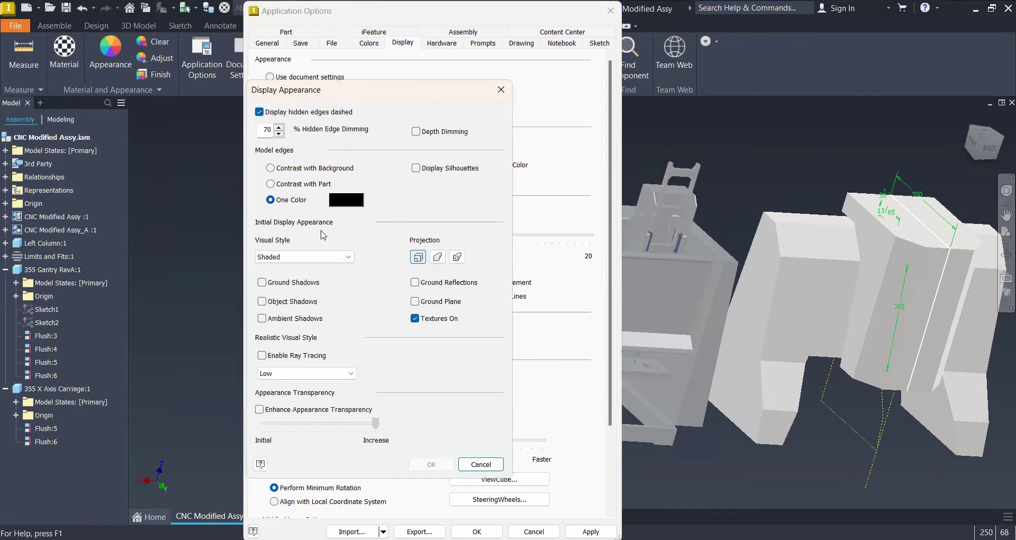
{"action": "left_click", "coordinate": [269, 255]}
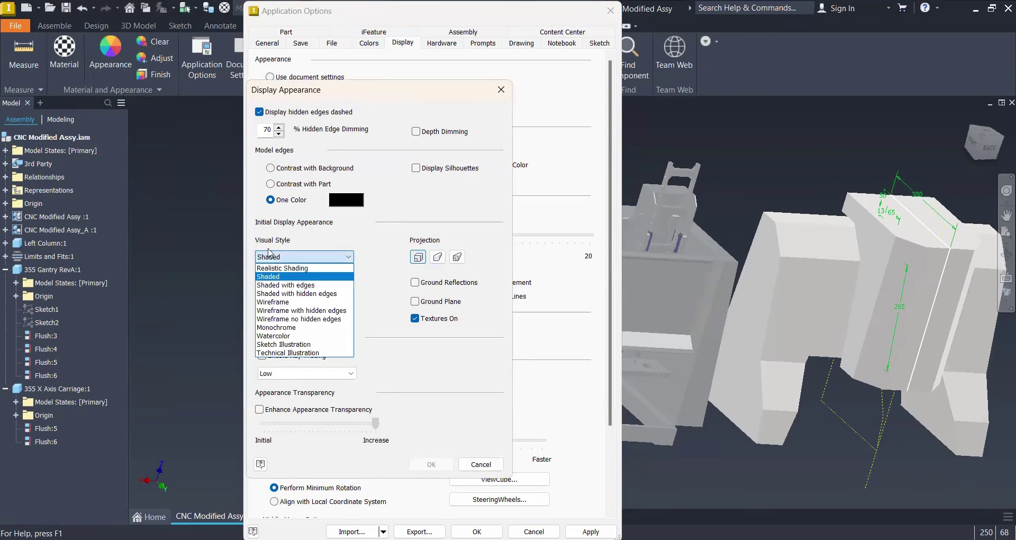
{"action": "left_click", "coordinate": [285, 286]}
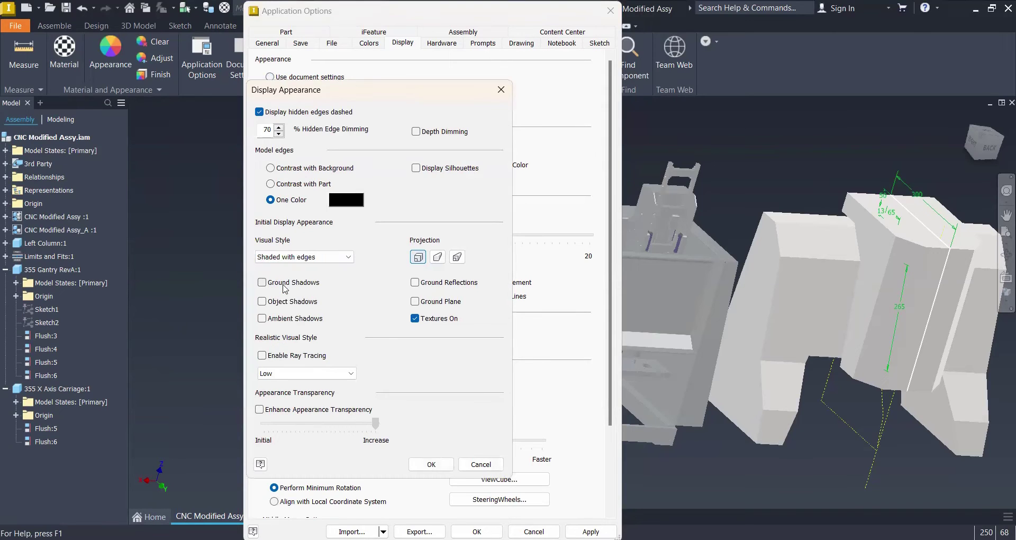
{"action": "left_click", "coordinate": [346, 205]}
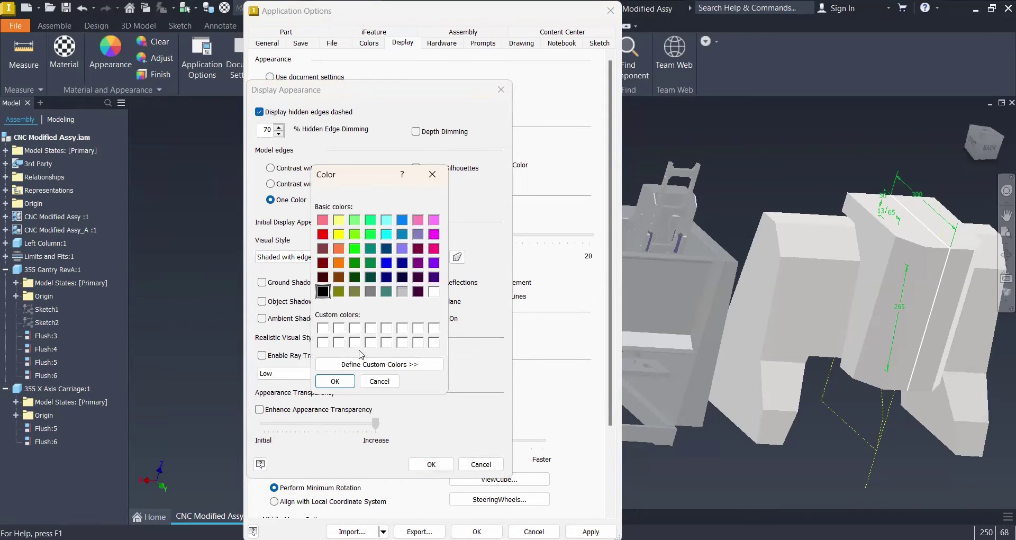
{"action": "left_click", "coordinate": [336, 381]}
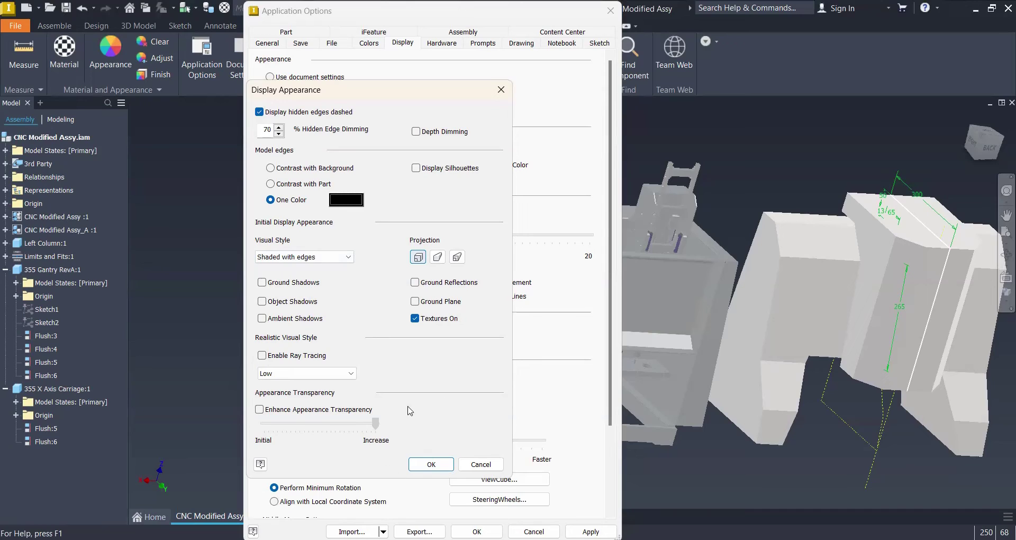
{"action": "left_click", "coordinate": [432, 464]}
{"action": "left_click", "coordinate": [430, 465]}
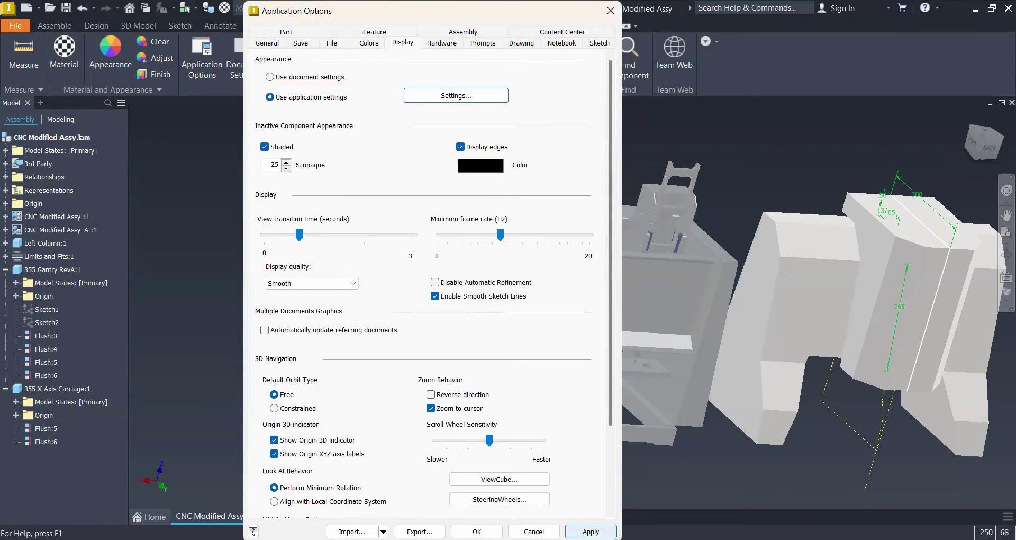
Apply the new display settings and close Application Options
{"action": "left_click", "coordinate": [590, 531]}
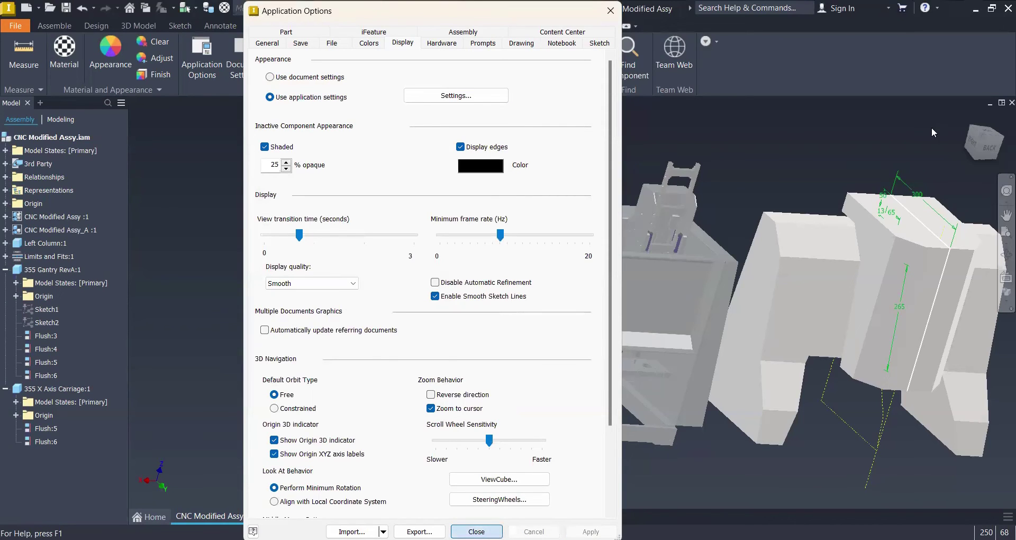
{"action": "key", "text": "Escape"}
{"action": "scroll", "coordinate": [544, 265], "scroll_direction": "down", "scroll_amount": 5}
{"action": "scroll", "coordinate": [657, 269], "scroll_direction": "up", "scroll_amount": 8}
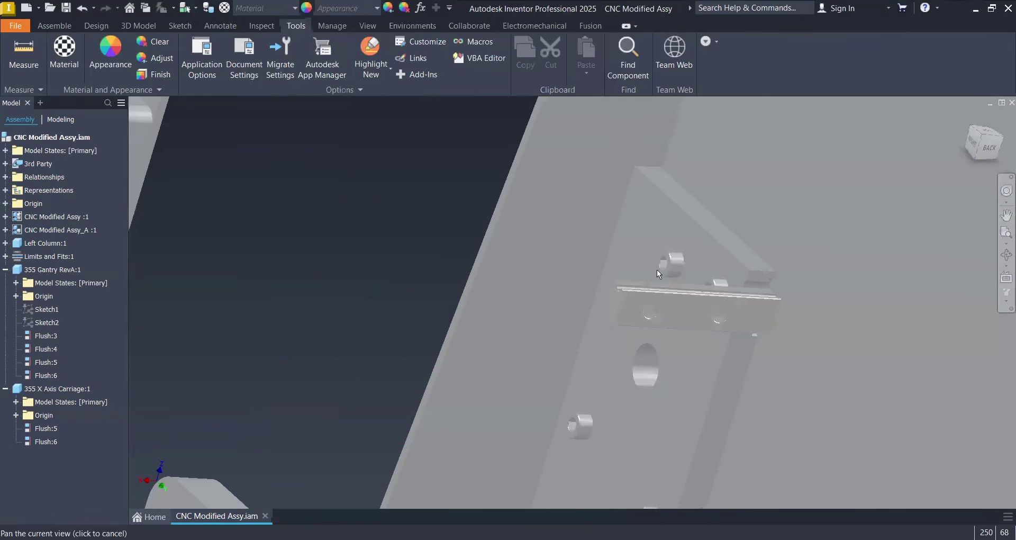
{"action": "middle_click_drag", "start_coordinate": [587, 299], "coordinate": [539, 256], "text": "shift"}
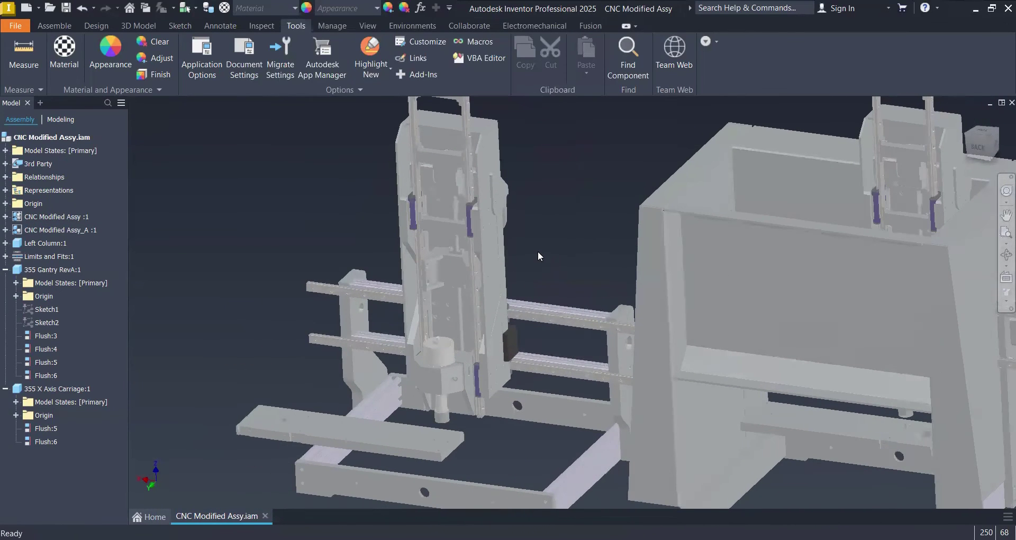
Close the assembly without saving and reopen CNC Modified Assy.iam from Recent
{"action": "left_click", "coordinate": [1010, 103]}
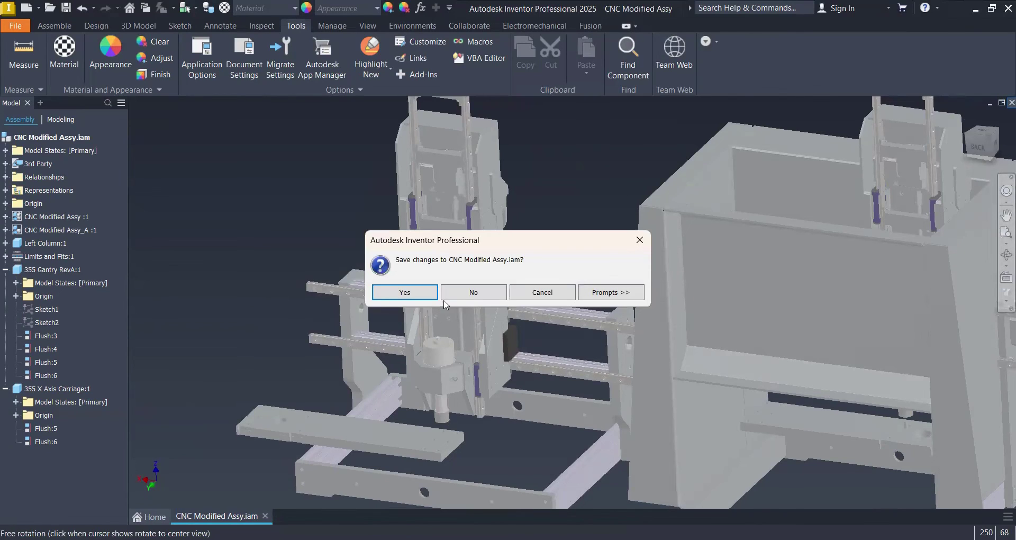
{"action": "left_click", "coordinate": [470, 295]}
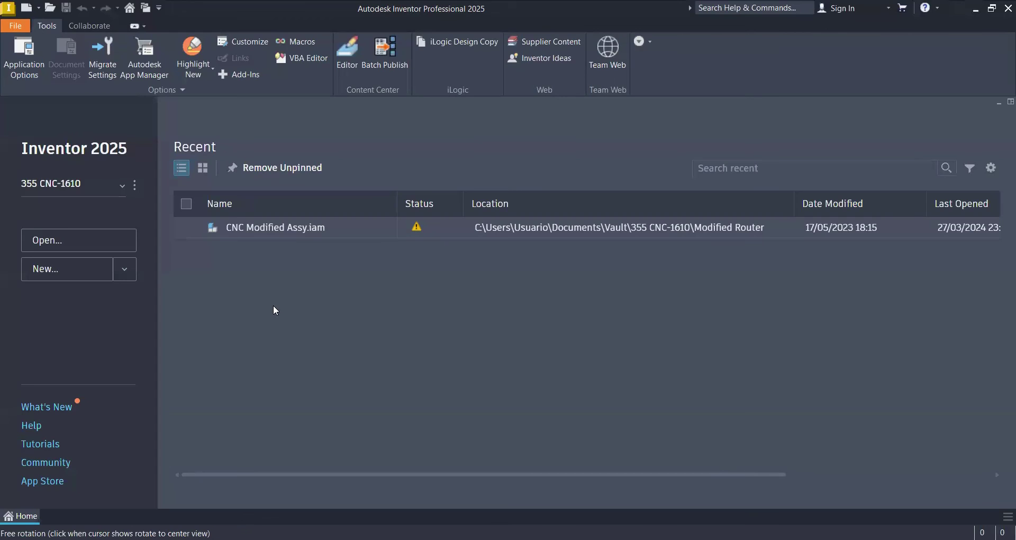
{"action": "left_click", "coordinate": [261, 230]}
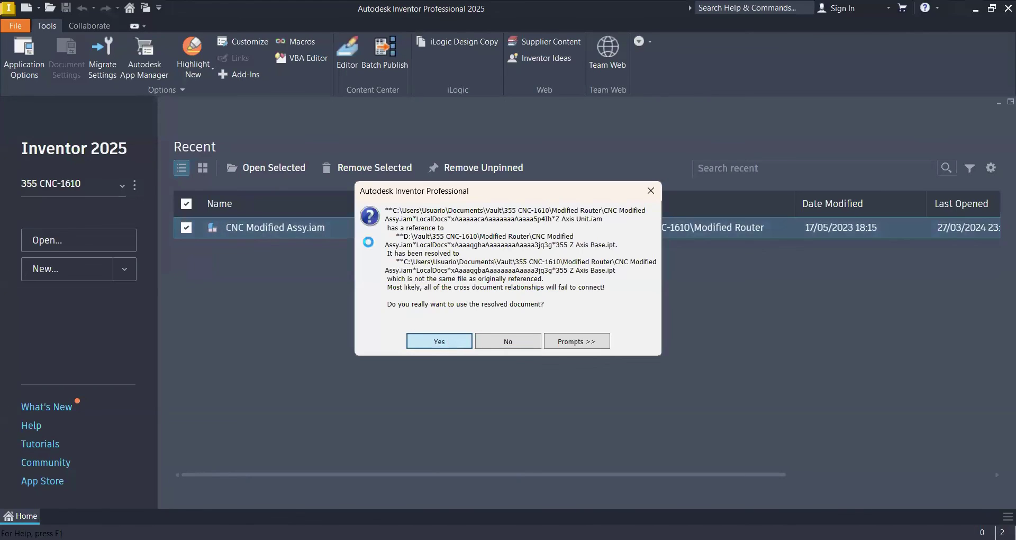
{"action": "key", "text": "Return"}
{"action": "left_click", "coordinate": [430, 302]}
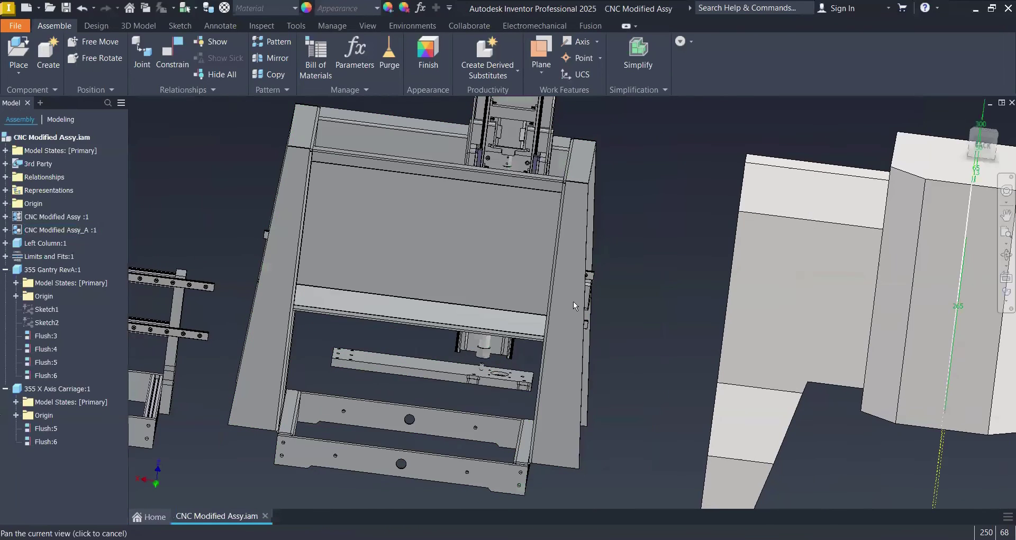
{"action": "scroll", "coordinate": [552, 271], "scroll_direction": "down", "scroll_amount": 3}
{"action": "scroll", "coordinate": [452, 297], "scroll_direction": "up", "scroll_amount": 4}
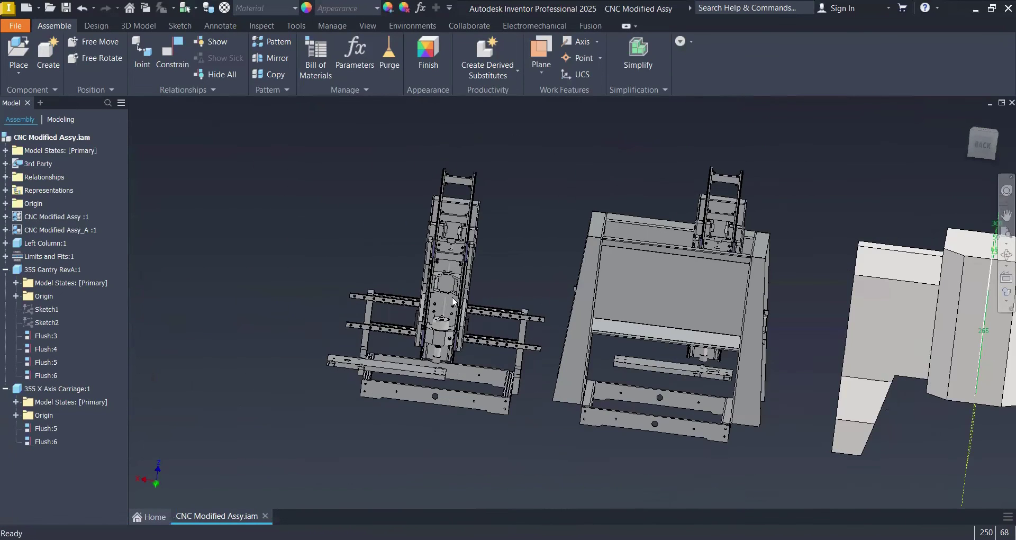
{"action": "scroll", "coordinate": [453, 293], "scroll_direction": "down", "scroll_amount": 4}
{"action": "mouse_move", "coordinate": [453, 292]}
{"action": "middle_mouse_down", "text": "shift"}
{"action": "mouse_move", "coordinate": [449, 280]}
{"action": "mouse_move", "coordinate": [494, 265]}
{"action": "middle_mouse_up", "text": "shift"}
{"action": "scroll", "coordinate": [492, 262], "scroll_direction": "down", "scroll_amount": 5}
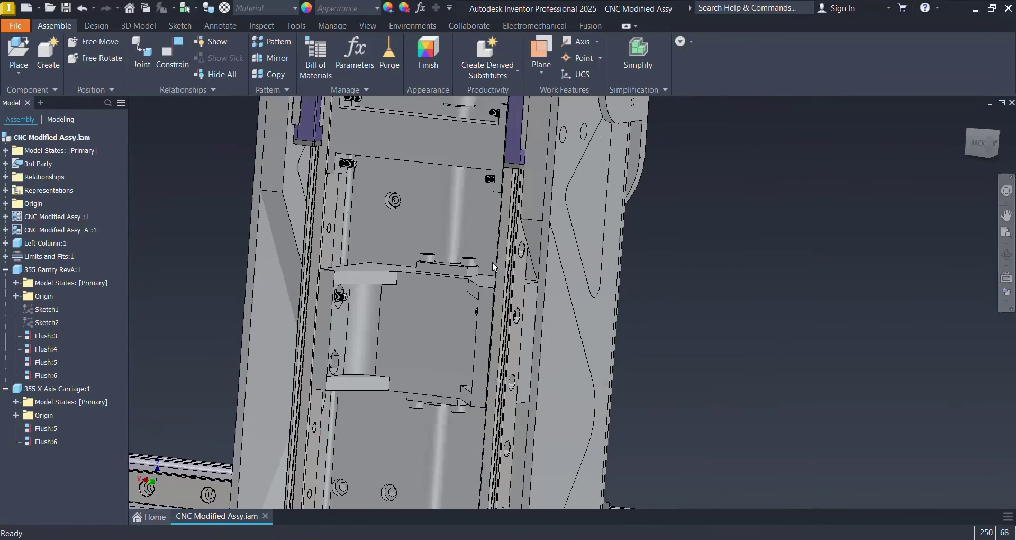
{"action": "scroll", "coordinate": [506, 278], "scroll_direction": "up", "scroll_amount": 6}
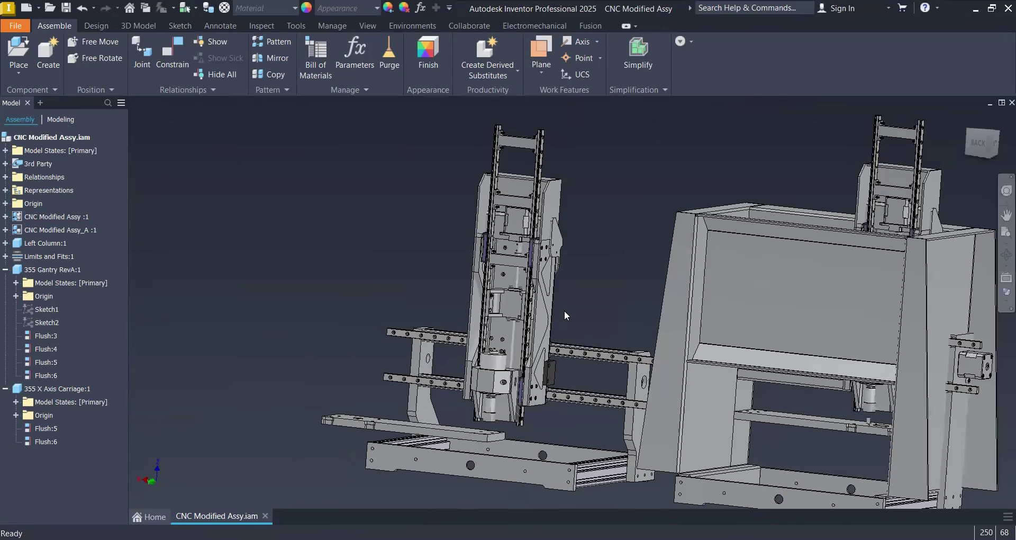
{"action": "middle_click_drag", "start_coordinate": [565, 310], "coordinate": [483, 273], "text": "shift"}
{"action": "scroll", "coordinate": [512, 288], "scroll_direction": "up", "scroll_amount": 3}
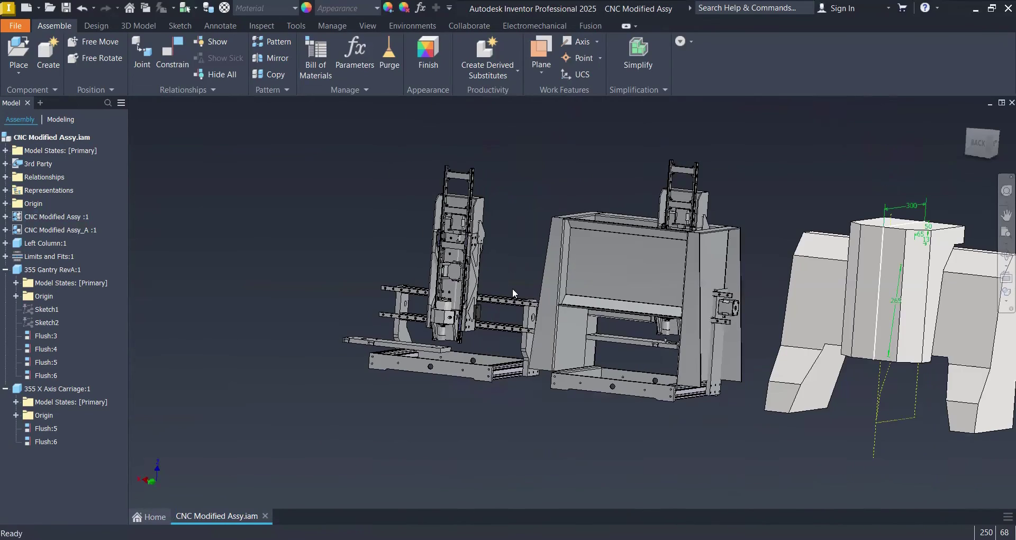
{"action": "middle_click_drag", "start_coordinate": [564, 290], "coordinate": [614, 388], "text": "shift"}
{"action": "scroll", "coordinate": [614, 388], "scroll_direction": "down", "scroll_amount": 4}
{"action": "scroll", "coordinate": [251, 255], "scroll_direction": "down", "scroll_amount": 1}
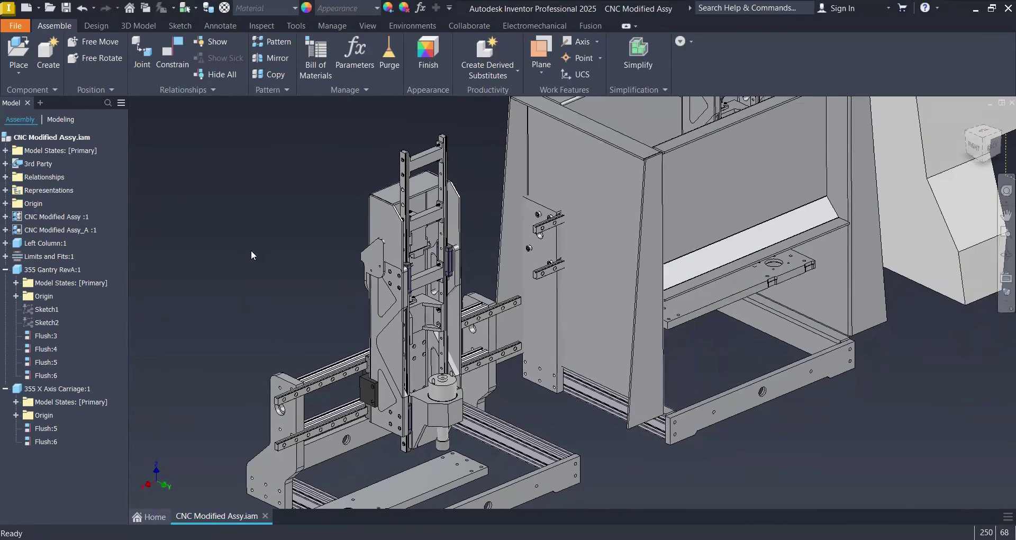